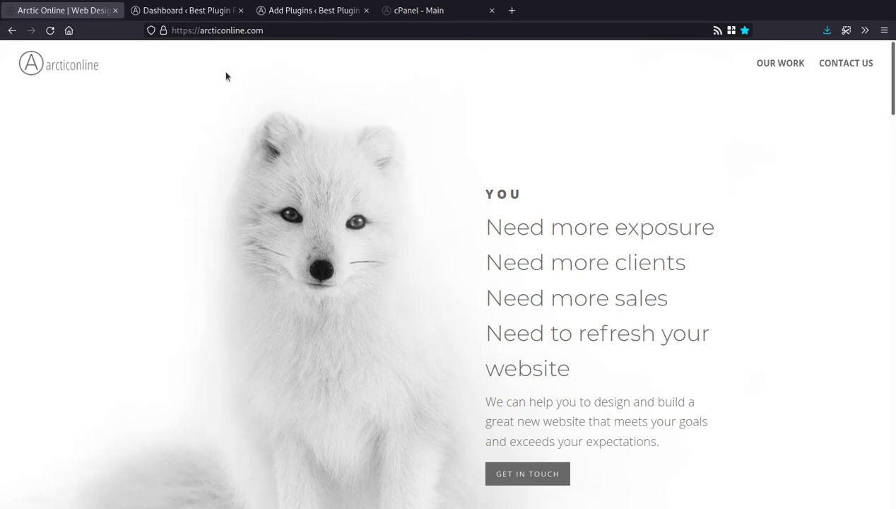
{"action": "left_click", "coordinate": [205, 15]}
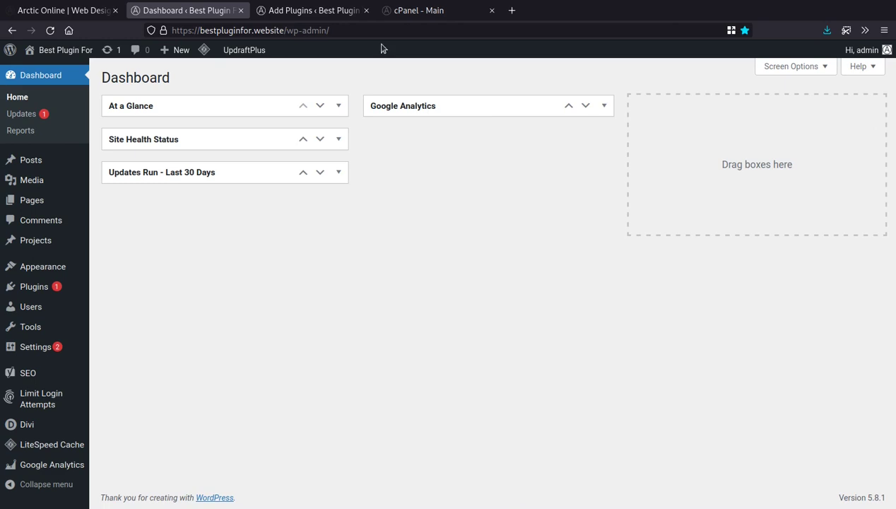
{"action": "left_click", "coordinate": [428, 15]}
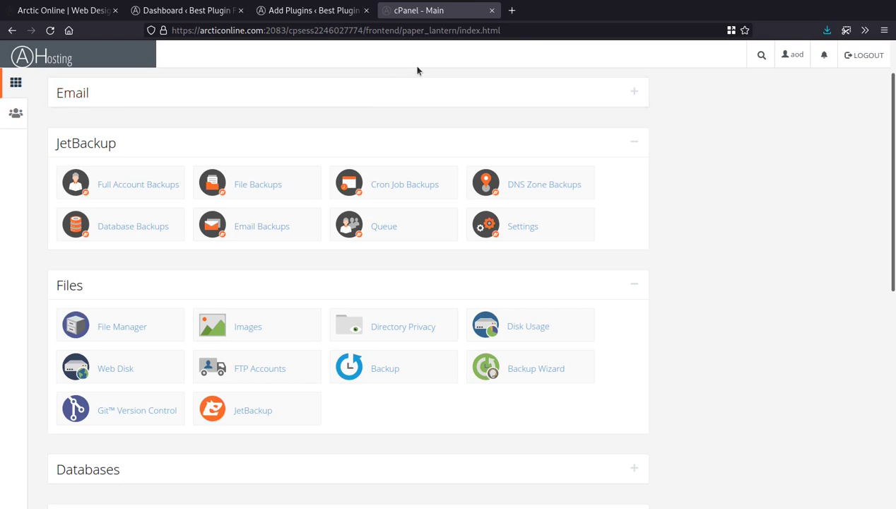
{"action": "left_click", "coordinate": [197, 11]}
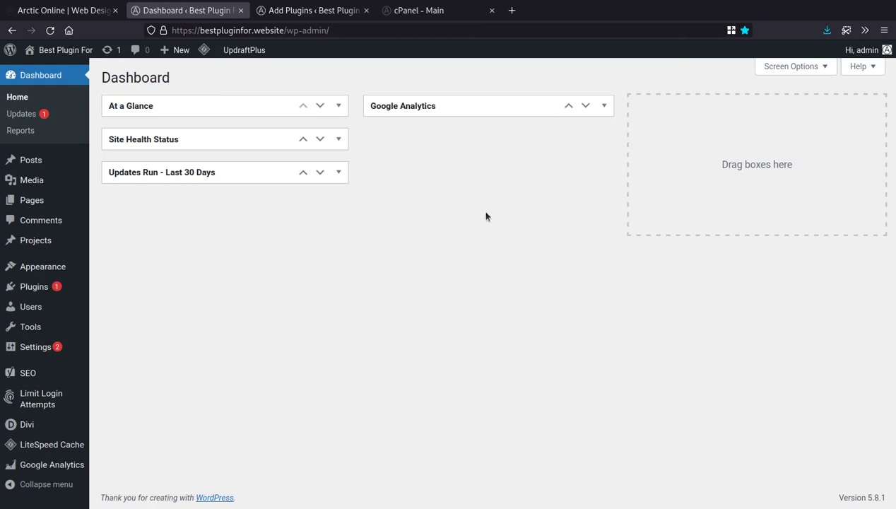
Search Add Plugins for 'updraftplus', showing UpdraftPlus WordPress Backup Plugin as already Active
{"action": "mouse_move", "coordinate": [242, 51]}
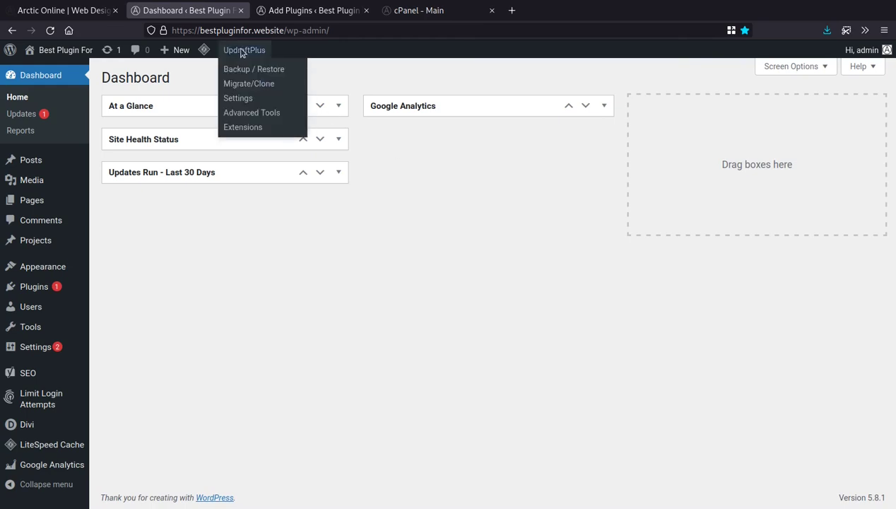
{"action": "left_click", "coordinate": [304, 12]}
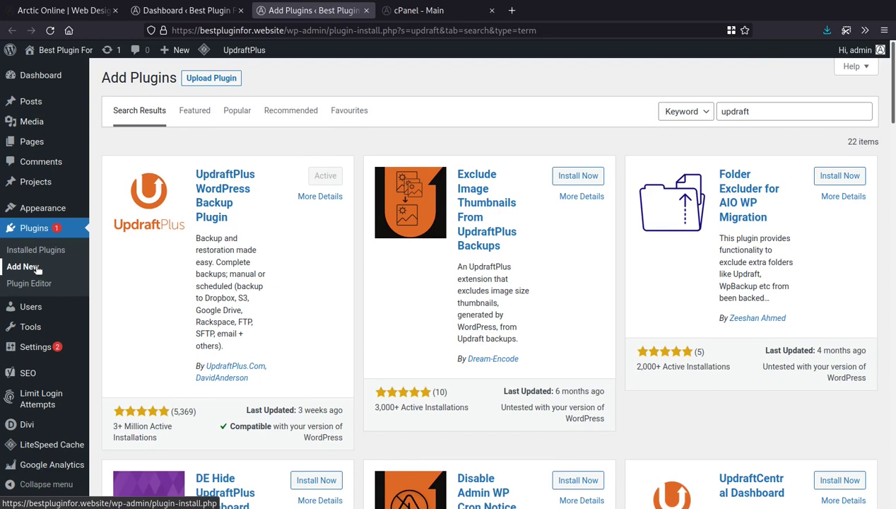
{"action": "left_click", "coordinate": [766, 115]}
{"action": "type", "text": "plus"}
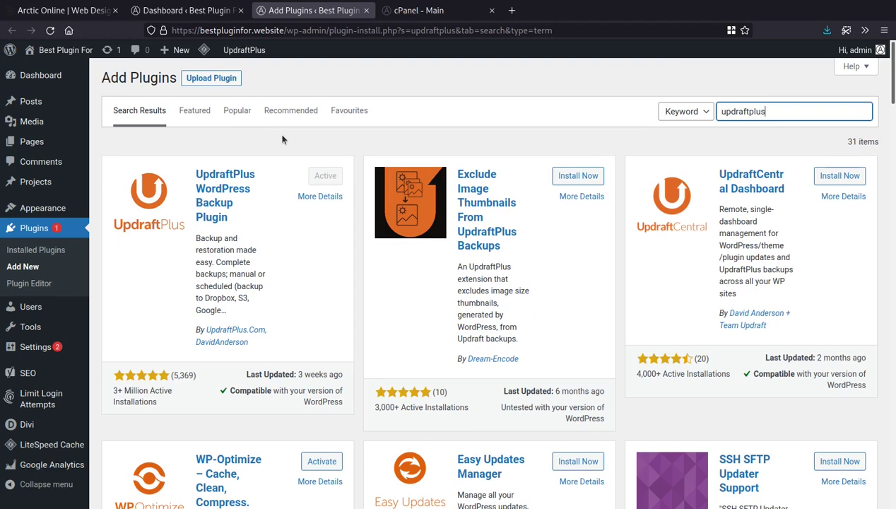
Close the Add Plugins and cPanel pages and go to the UpdraftPlus Backup/Restore page
{"action": "left_click", "coordinate": [368, 9]}
{"action": "left_click", "coordinate": [359, 11]}
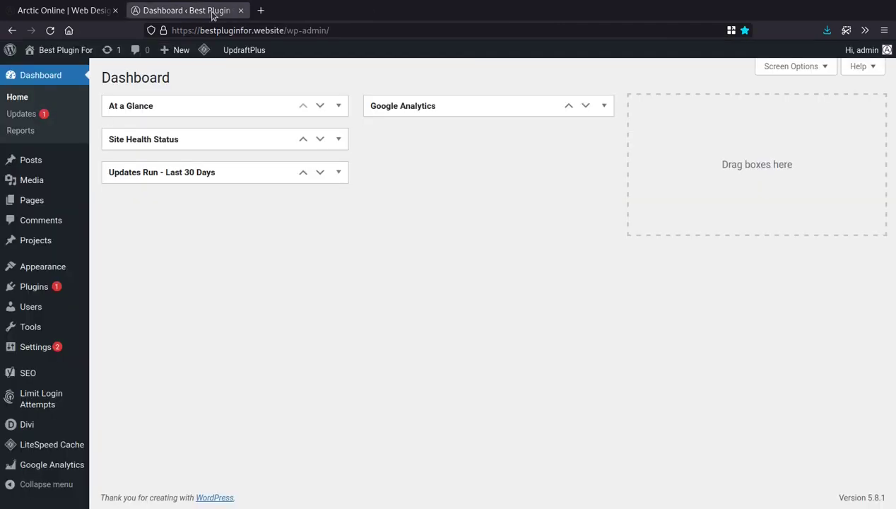
{"action": "mouse_move", "coordinate": [248, 58]}
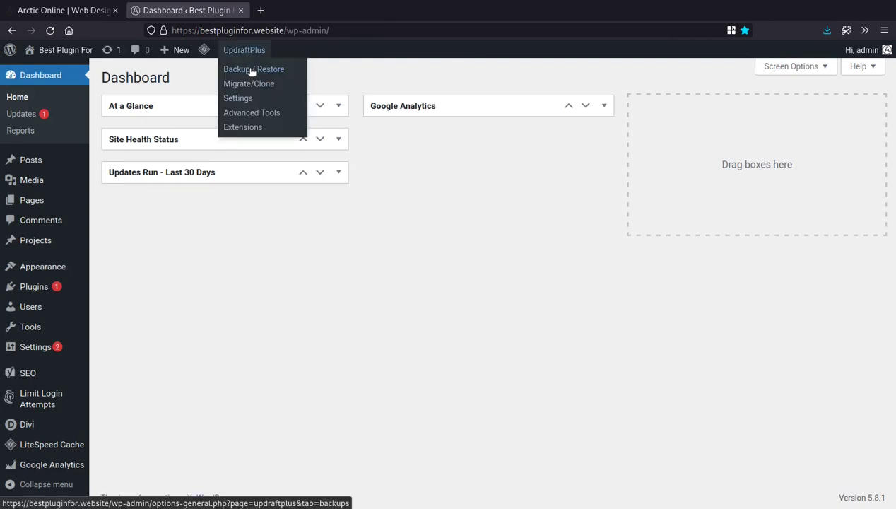
{"action": "left_click", "coordinate": [251, 71]}
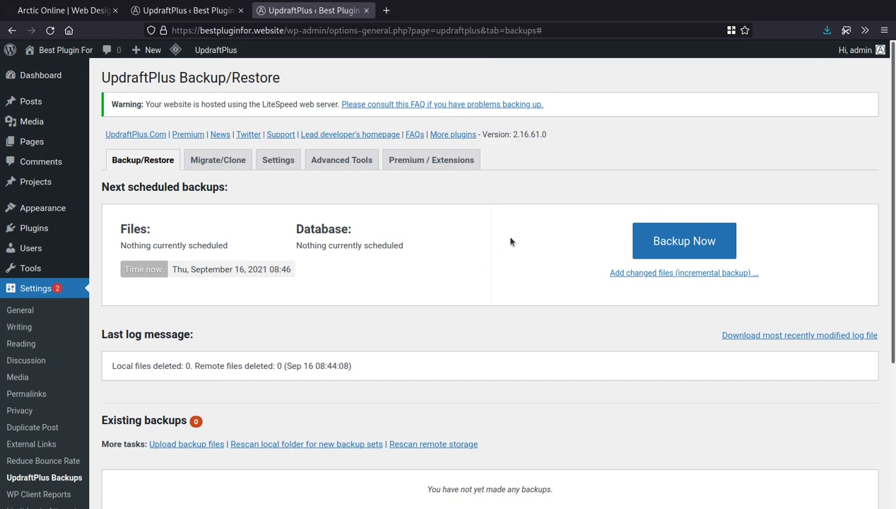
{"action": "scroll", "coordinate": [510, 241], "scroll_direction": "down", "scroll_amount": 2}
{"action": "scroll", "coordinate": [510, 241], "scroll_direction": "up", "scroll_amount": 2}
Run a Backup Now of the database plus plugins, themes, uploads and other folders
{"action": "left_click", "coordinate": [668, 239]}
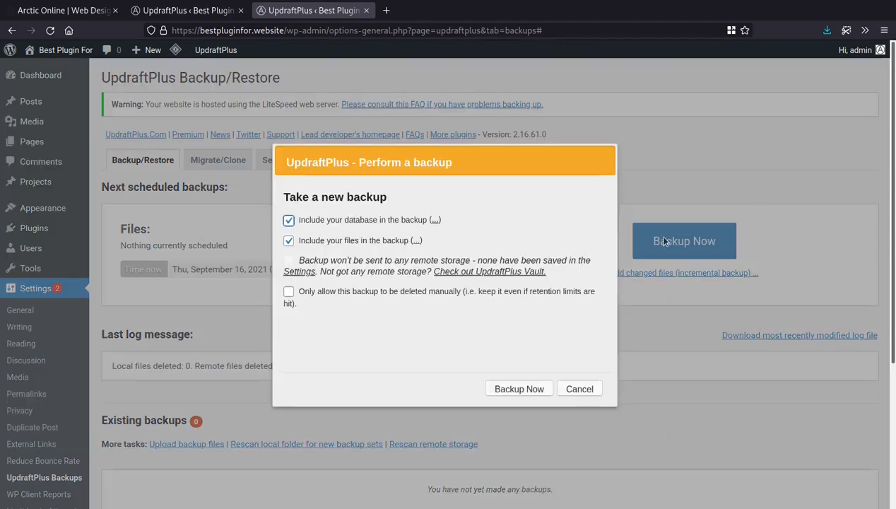
{"action": "left_click", "coordinate": [417, 241]}
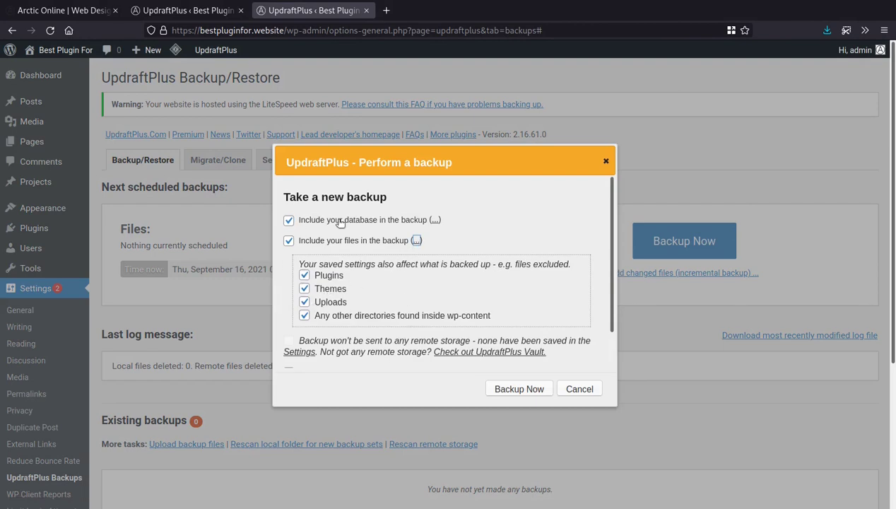
{"action": "left_click", "coordinate": [516, 389]}
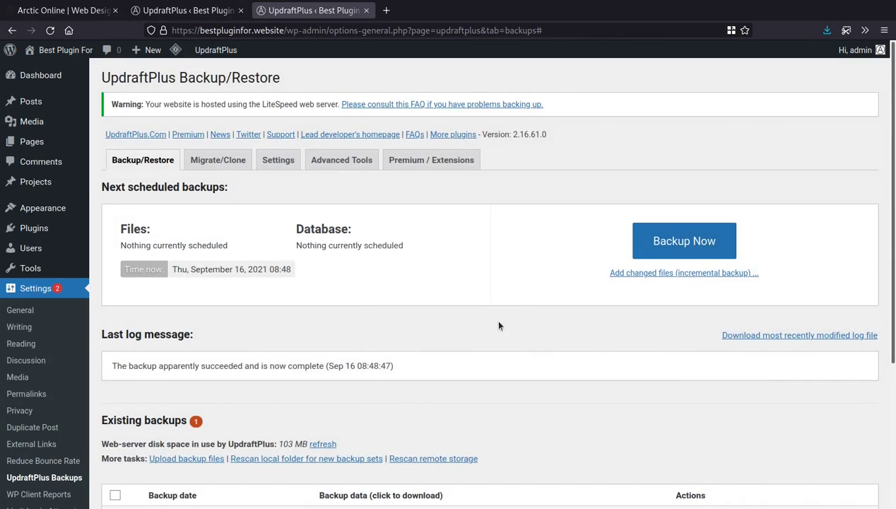
Scroll to Existing backups to inspect the Sep 16, 2021 8:47 backup and its restore options
{"action": "scroll", "coordinate": [534, 375], "scroll_direction": "down", "scroll_amount": 2}
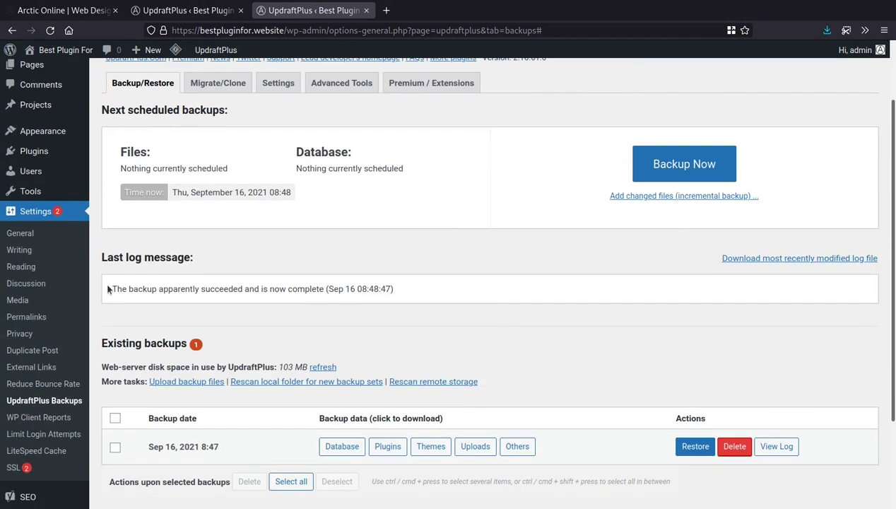
{"action": "scroll", "coordinate": [581, 340], "scroll_direction": "down", "scroll_amount": 3}
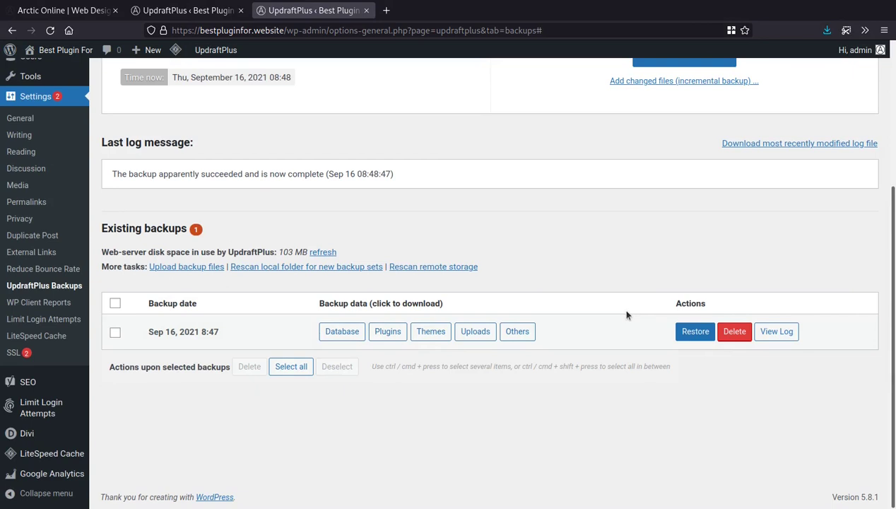
{"action": "scroll", "coordinate": [627, 315], "scroll_direction": "up", "scroll_amount": 2}
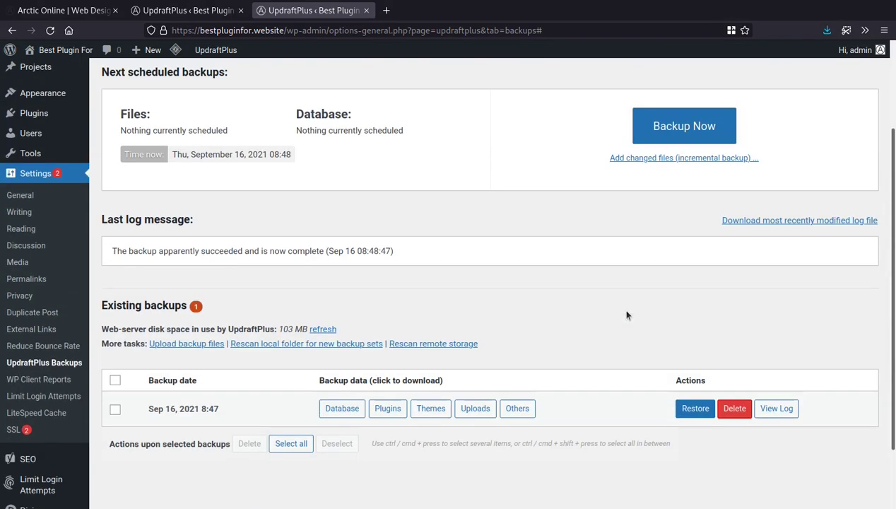
{"action": "left_click", "coordinate": [340, 409]}
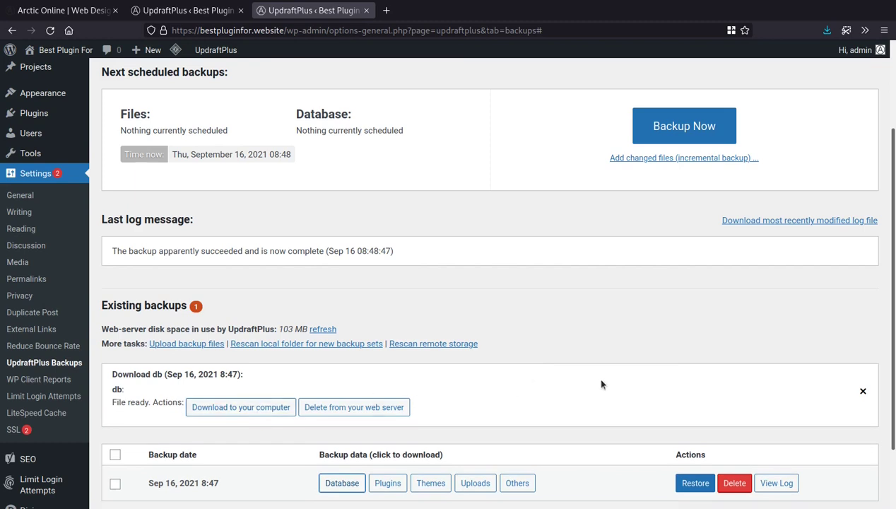
{"action": "scroll", "coordinate": [595, 375], "scroll_direction": "down", "scroll_amount": 2}
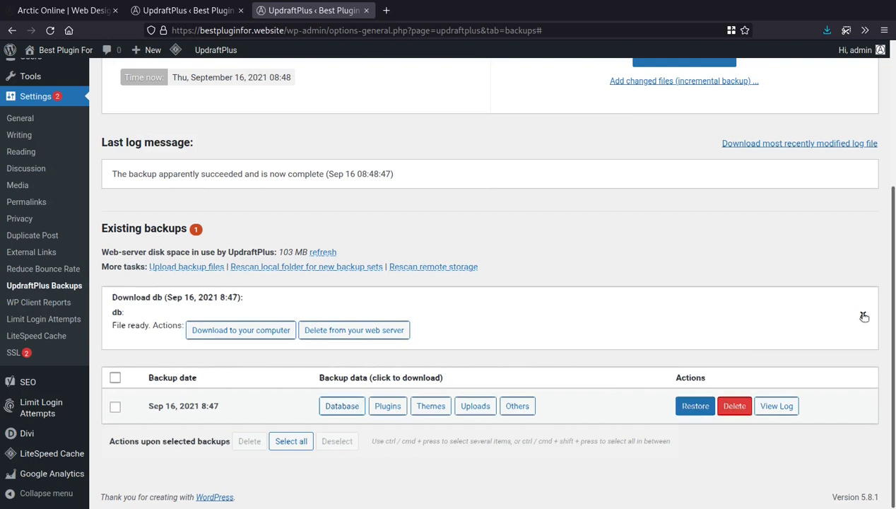
{"action": "left_click", "coordinate": [863, 316]}
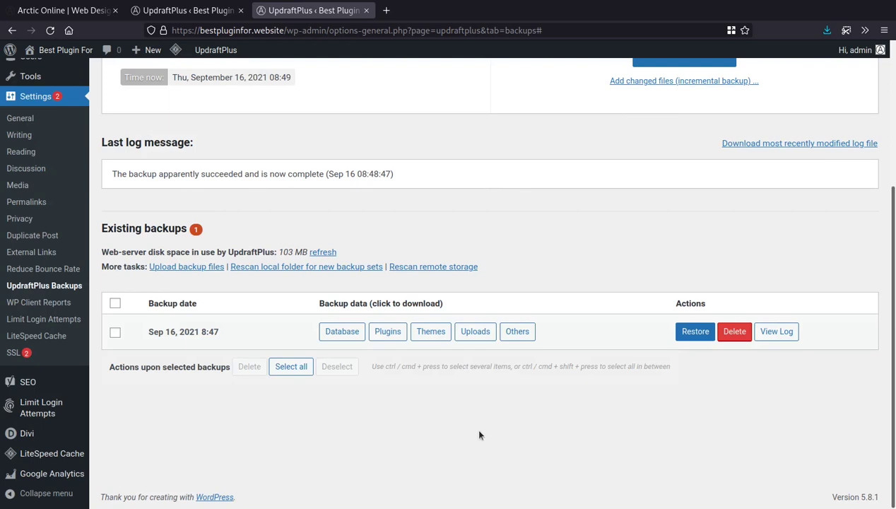
{"action": "scroll", "coordinate": [593, 408], "scroll_direction": "up", "scroll_amount": 3}
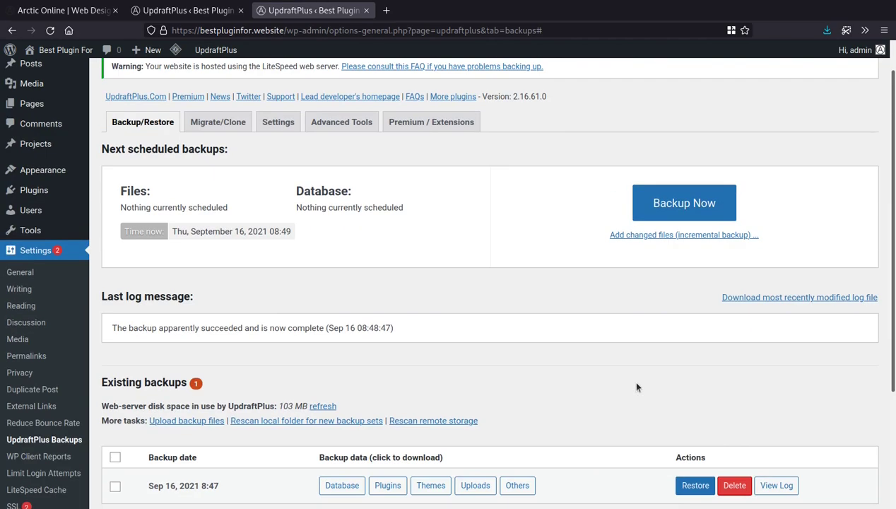
{"action": "scroll", "coordinate": [637, 387], "scroll_direction": "up", "scroll_amount": 1}
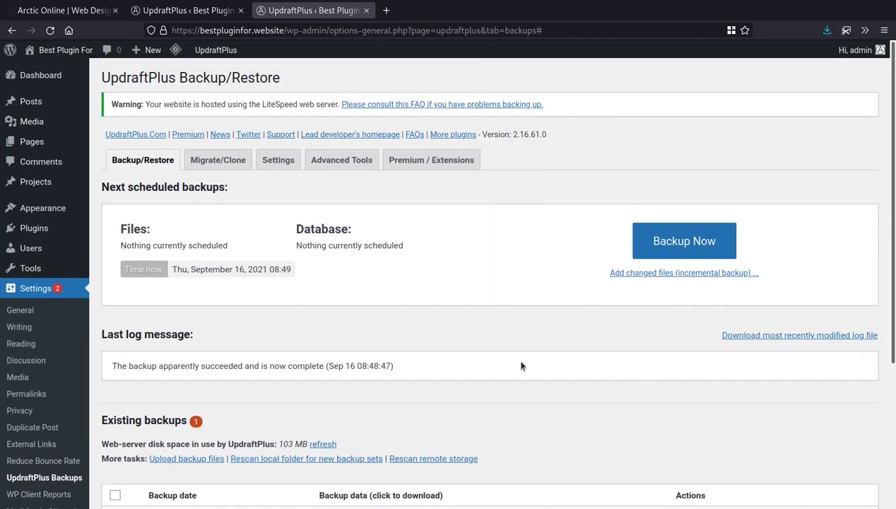
{"action": "scroll", "coordinate": [537, 369], "scroll_direction": "down", "scroll_amount": 3}
{"action": "scroll", "coordinate": [554, 332], "scroll_direction": "up", "scroll_amount": 3}
{"action": "scroll", "coordinate": [541, 292], "scroll_direction": "down", "scroll_amount": 4}
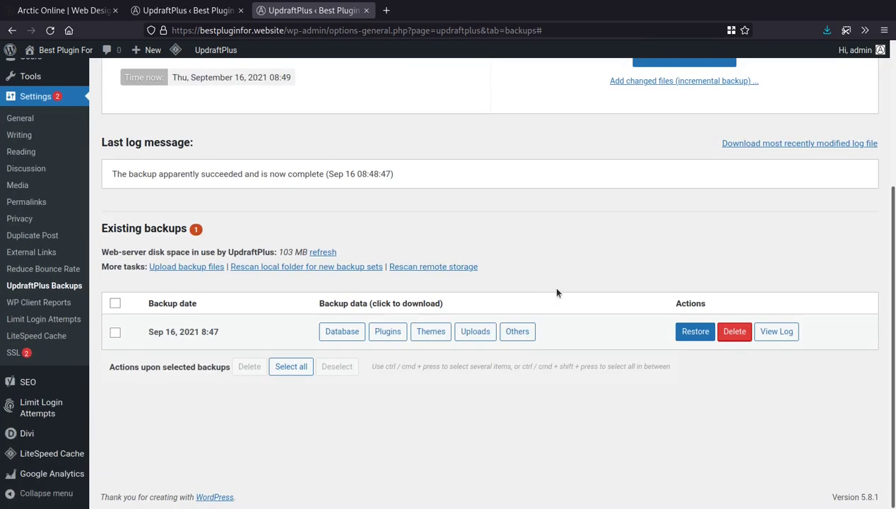
{"action": "scroll", "coordinate": [562, 286], "scroll_direction": "up", "scroll_amount": 4}
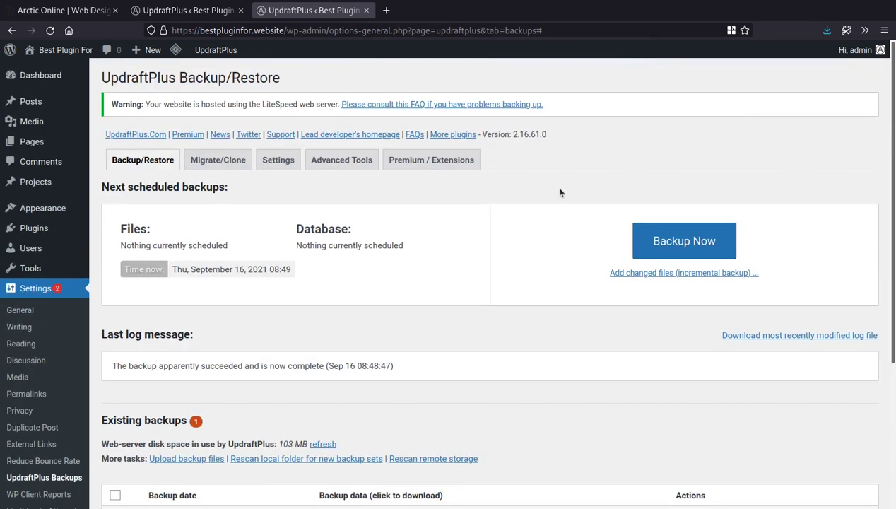
In UpdraftPlus Settings, schedule file backups Fortnightly and retain 5 of them
{"action": "left_click", "coordinate": [276, 162]}
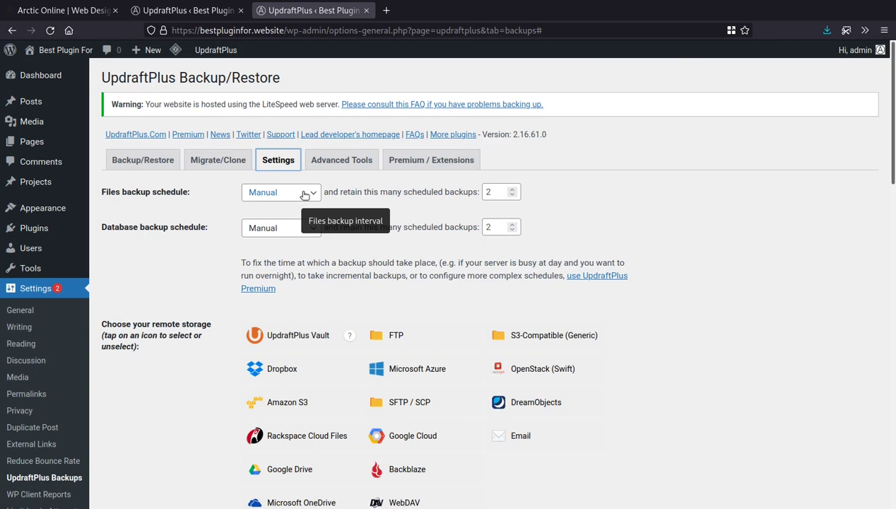
{"action": "left_click", "coordinate": [281, 192]}
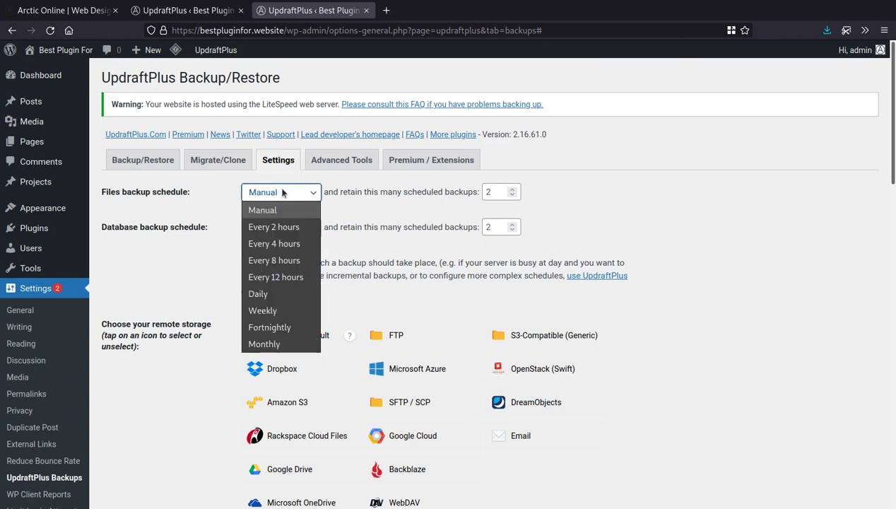
{"action": "left_click", "coordinate": [288, 329]}
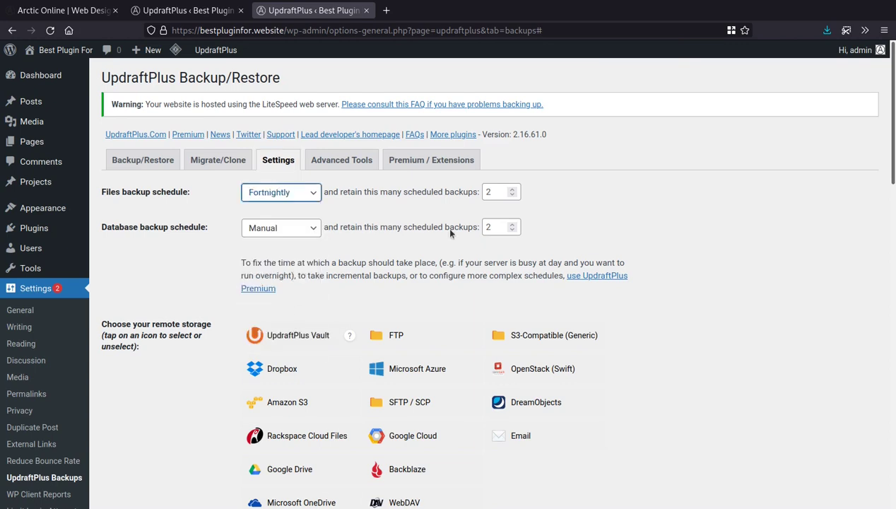
{"action": "left_click", "coordinate": [513, 190]}
{"action": "left_click", "coordinate": [512, 189]}
{"action": "left_click", "coordinate": [513, 189]}
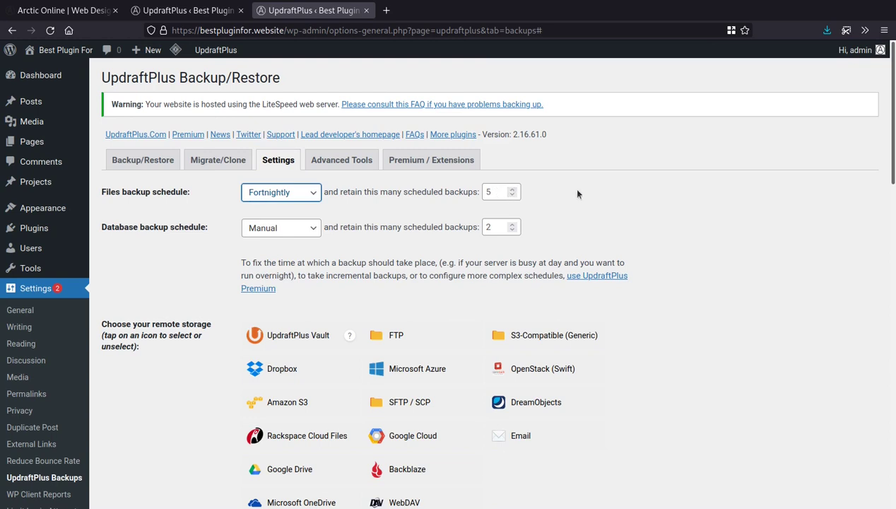
Schedule database backups Weekly and set the retained database backup count to 10
{"action": "left_click", "coordinate": [301, 231]}
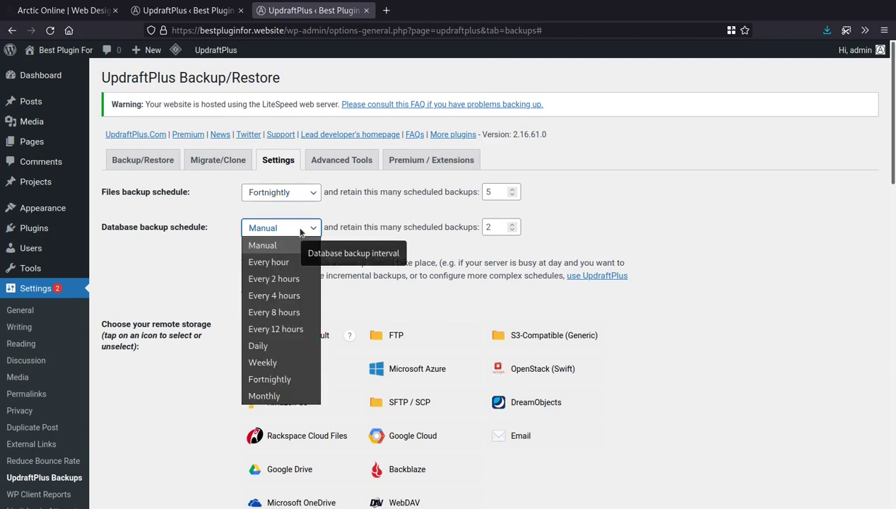
{"action": "left_click", "coordinate": [282, 364]}
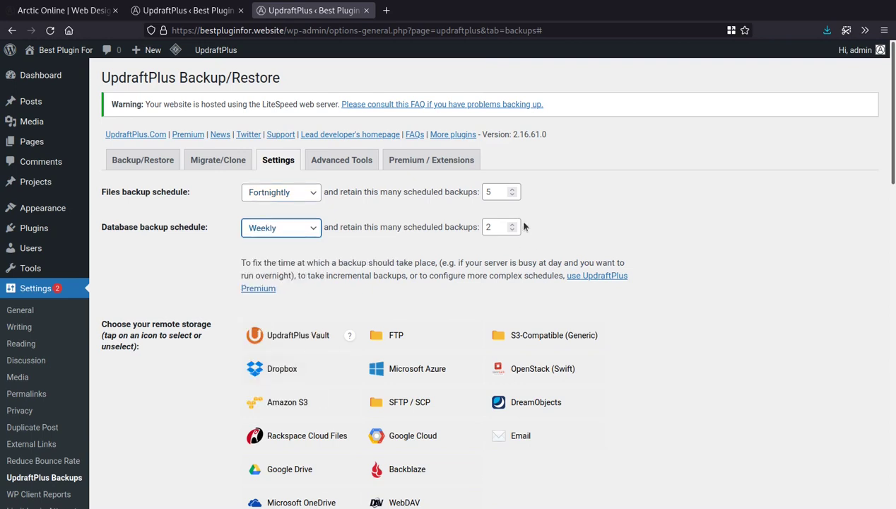
{"action": "double_click", "coordinate": [495, 226]}
{"action": "type", "text": "10"}
{"action": "left_click", "coordinate": [627, 220]}
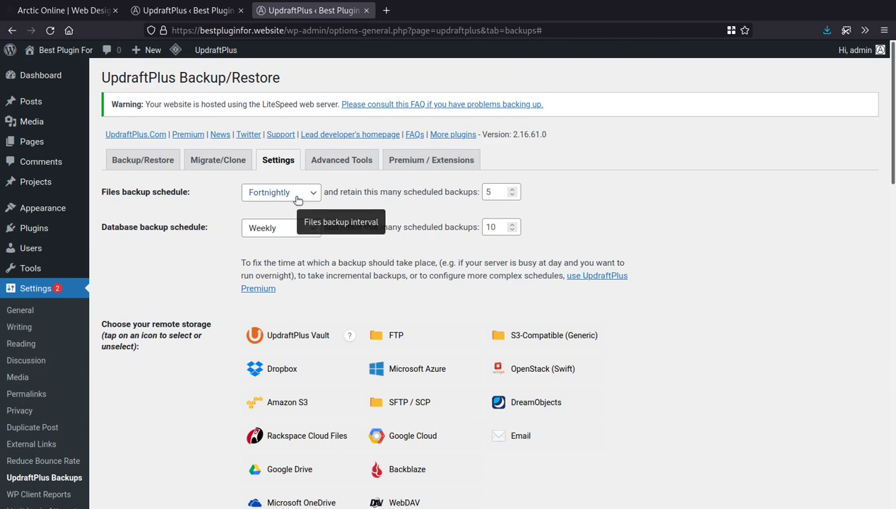
{"action": "left_click", "coordinate": [289, 229]}
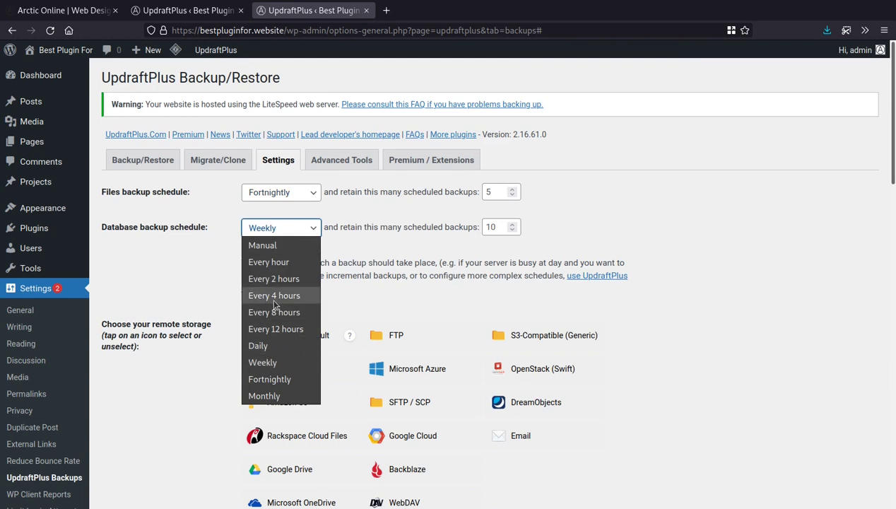
{"action": "left_click", "coordinate": [696, 246]}
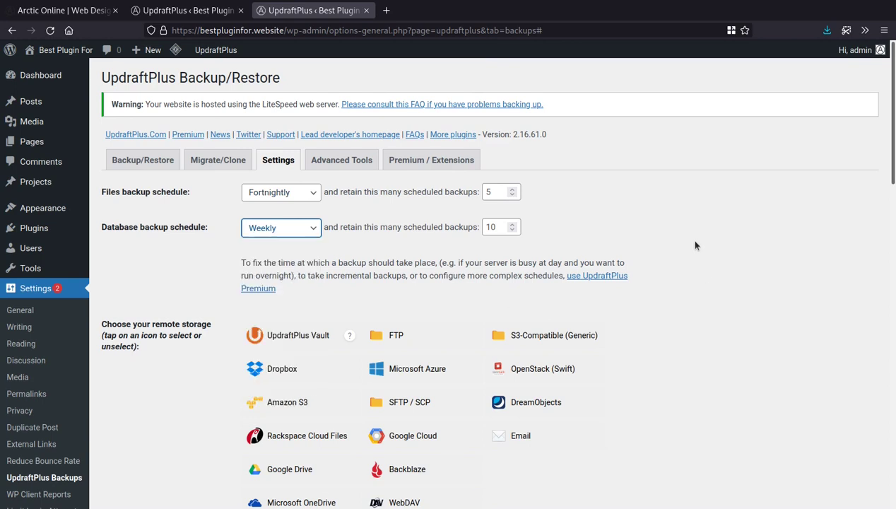
{"action": "left_click", "coordinate": [754, 252]}
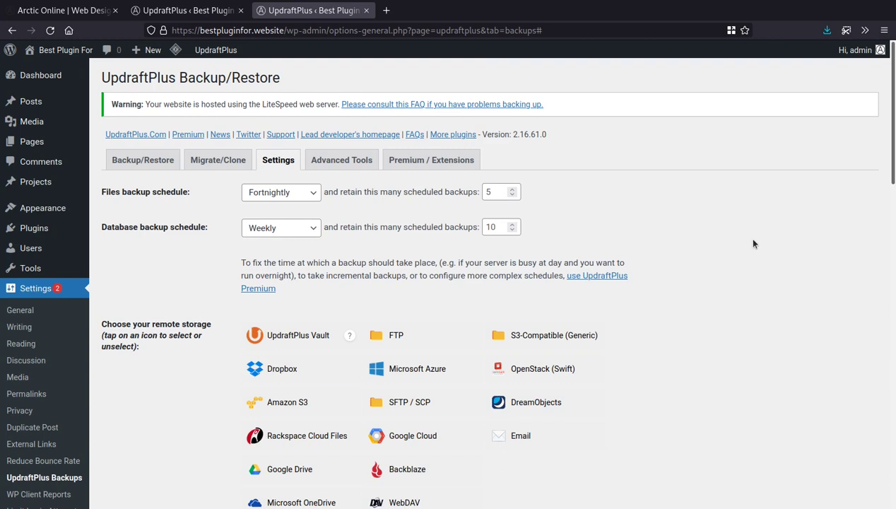
Save the settings with files Fortnightly keeping 5 and database Weekly keeping 10
{"action": "scroll", "coordinate": [753, 243], "scroll_direction": "down", "scroll_amount": 10}
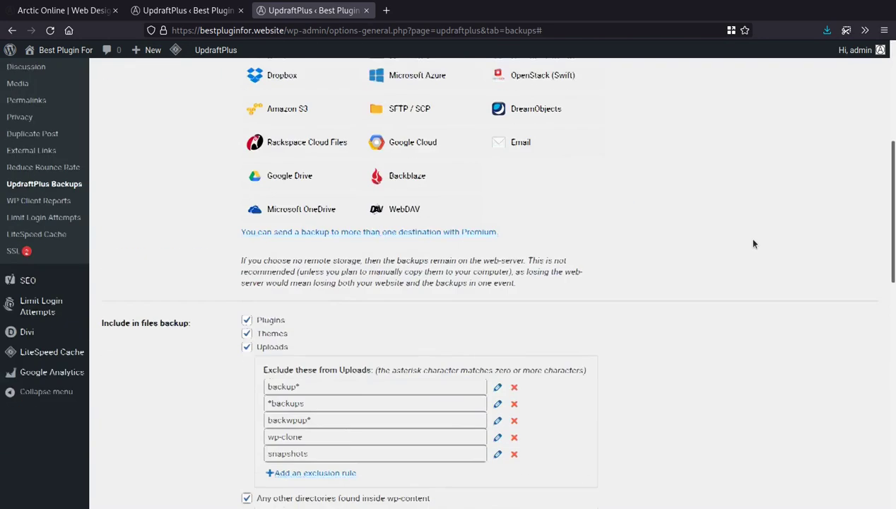
{"action": "scroll", "coordinate": [753, 243], "scroll_direction": "up", "scroll_amount": 10}
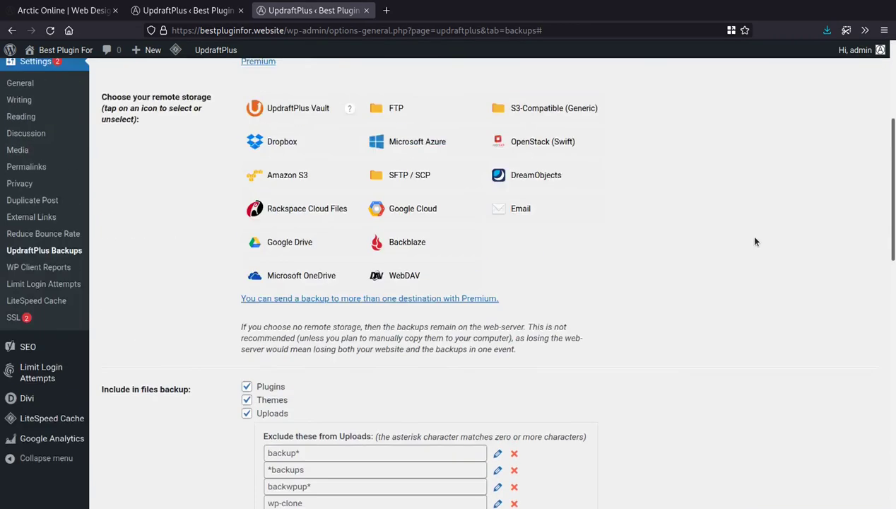
{"action": "scroll", "coordinate": [755, 242], "scroll_direction": "down", "scroll_amount": 5}
{"action": "scroll", "coordinate": [755, 242], "scroll_direction": "down", "scroll_amount": 6}
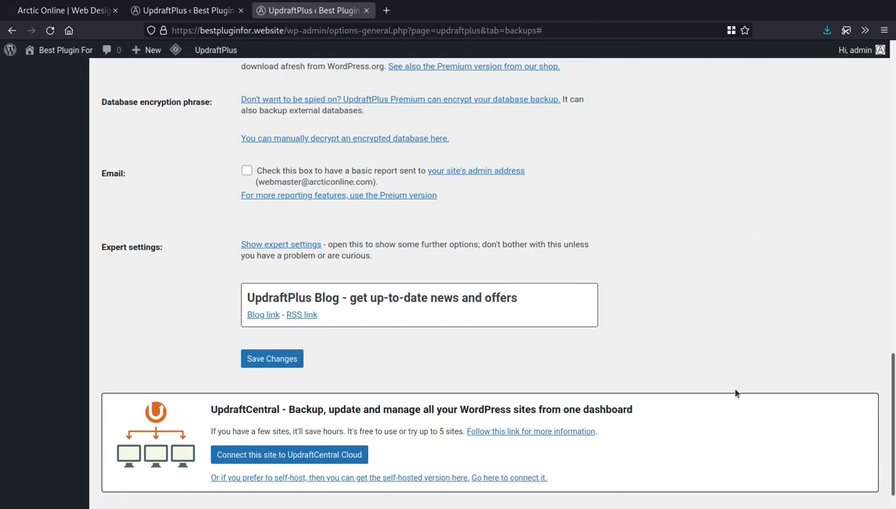
{"action": "left_click", "coordinate": [267, 358]}
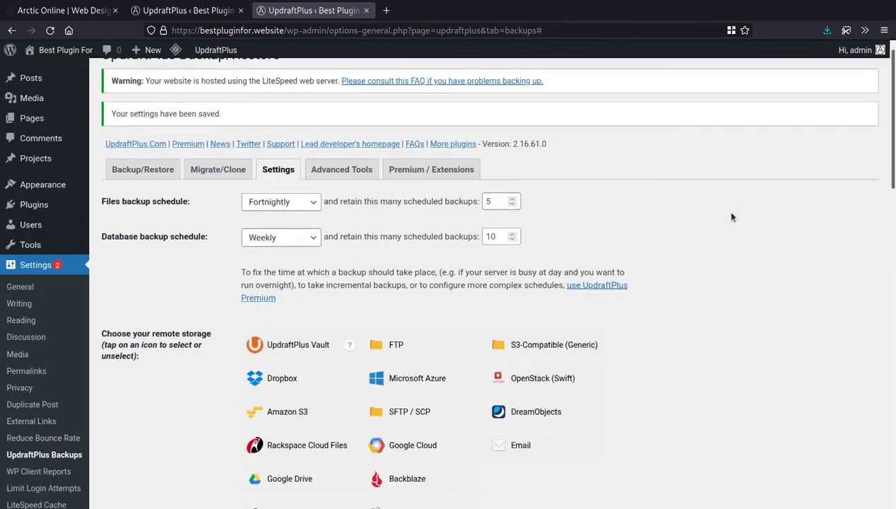
Check Backup/Restore for next file and database backups on Thu, September 16, 2021 20:52
{"action": "left_click", "coordinate": [154, 174]}
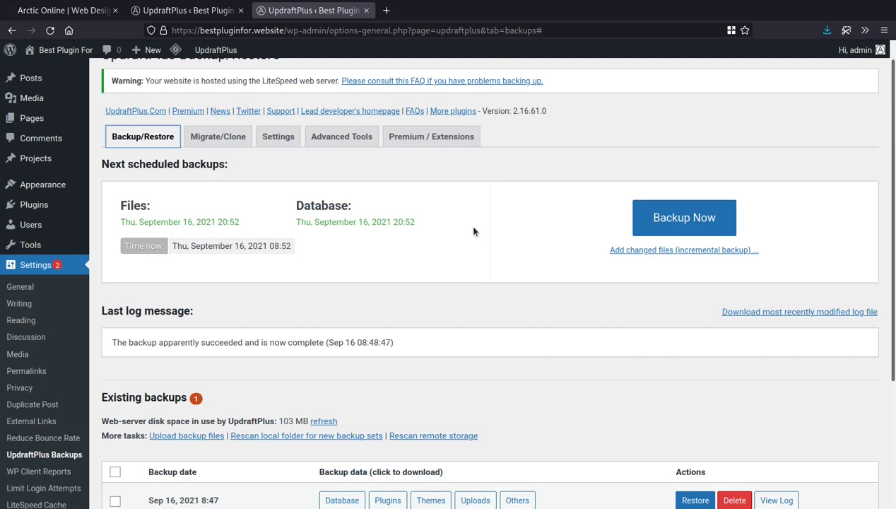
Select Dropbox as the UpdraftPlus remote storage destination on the Settings tab
{"action": "left_click", "coordinate": [283, 139]}
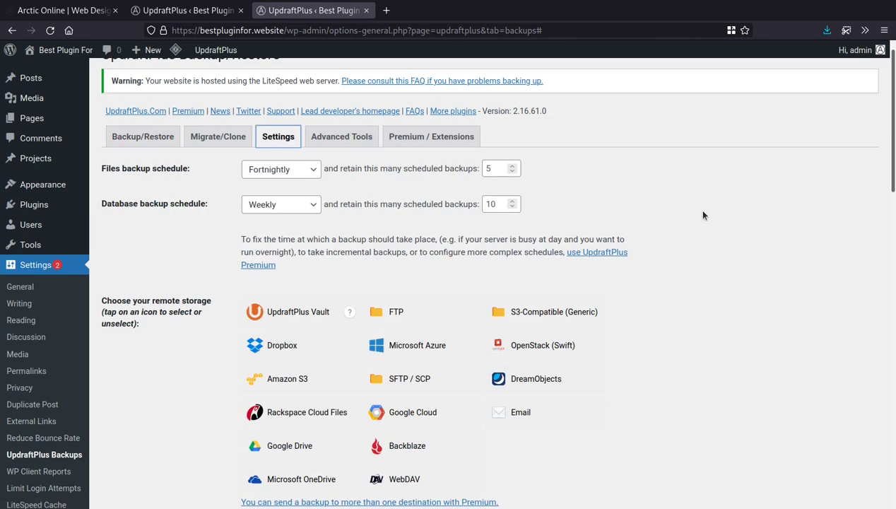
{"action": "scroll", "coordinate": [706, 222], "scroll_direction": "down", "scroll_amount": 2}
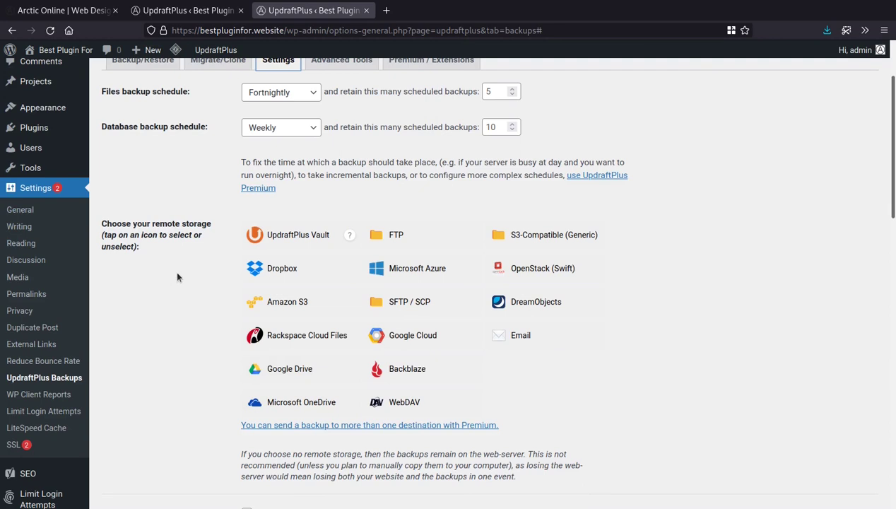
{"action": "left_click", "coordinate": [324, 273]}
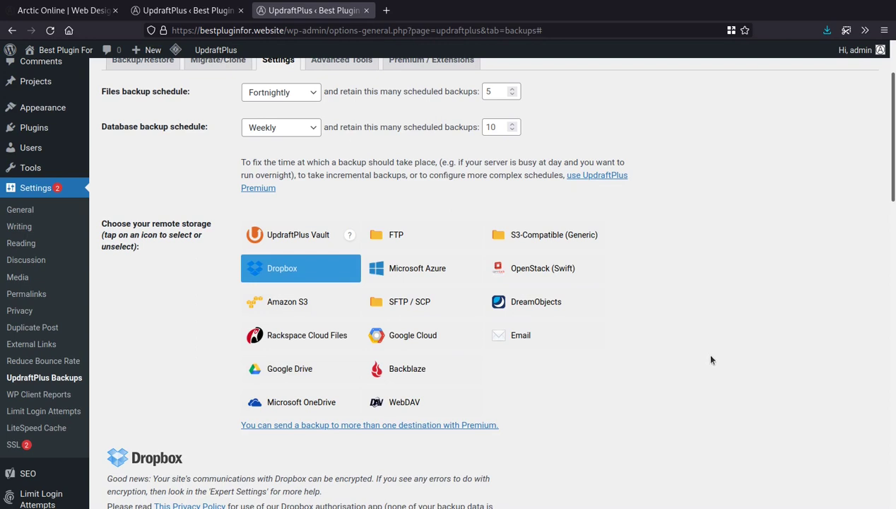
{"action": "scroll", "coordinate": [711, 360], "scroll_direction": "down", "scroll_amount": 5}
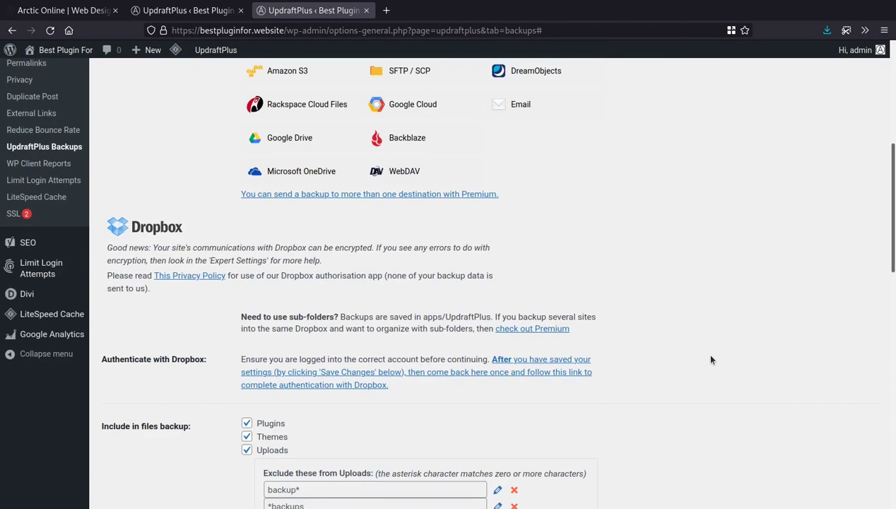
{"action": "scroll", "coordinate": [711, 360], "scroll_direction": "down", "scroll_amount": 15}
{"action": "scroll", "coordinate": [711, 360], "scroll_direction": "down", "scroll_amount": 2}
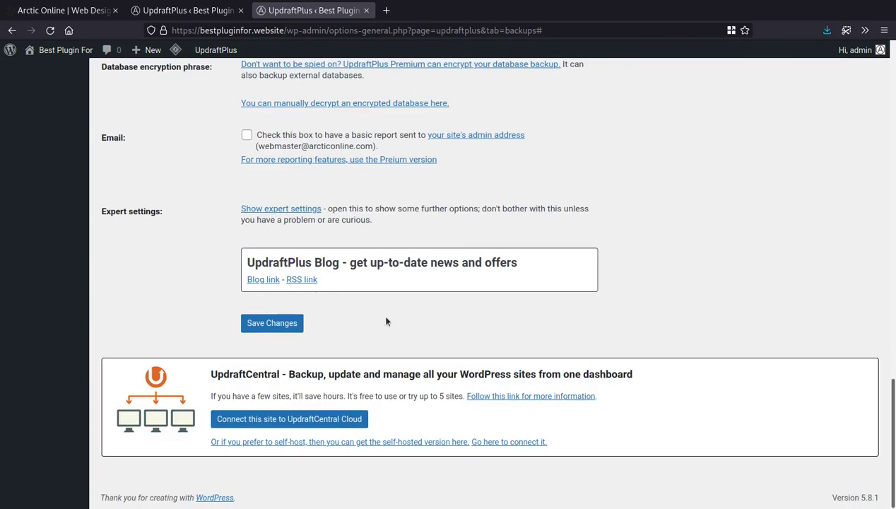
Save the settings and follow the link to authorise access to the Dropbox account
{"action": "left_click", "coordinate": [270, 320]}
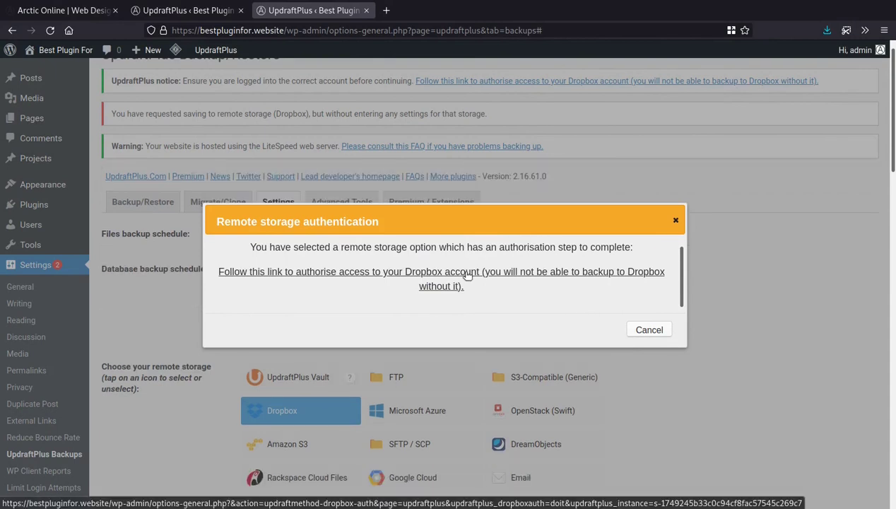
{"action": "left_click", "coordinate": [467, 274]}
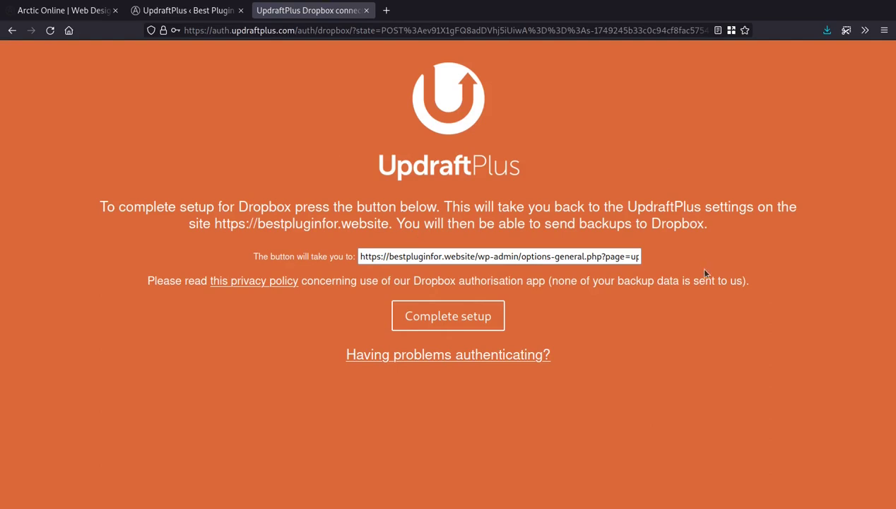
Complete the Dropbox setup, check the authentication success message, and dismiss the review notice with 'Maybe later'
{"action": "left_click", "coordinate": [455, 320]}
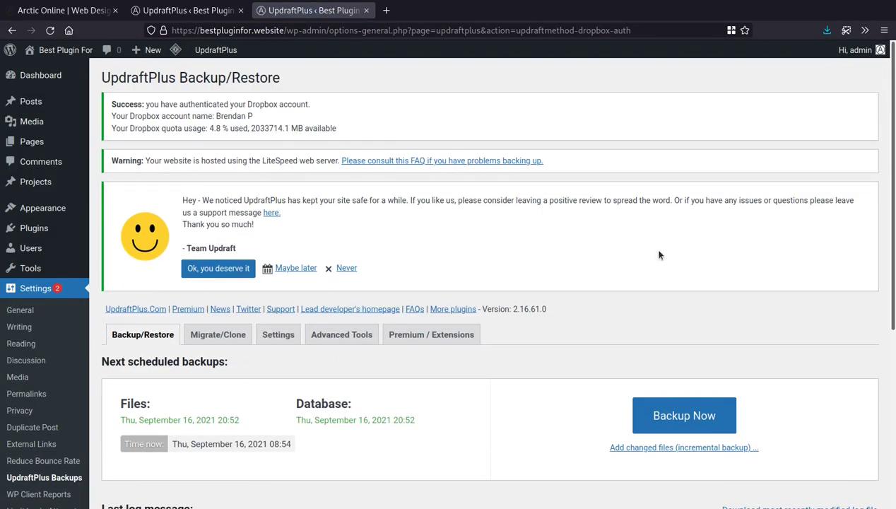
{"action": "left_click_drag", "start_coordinate": [112, 106], "coordinate": [400, 111]}
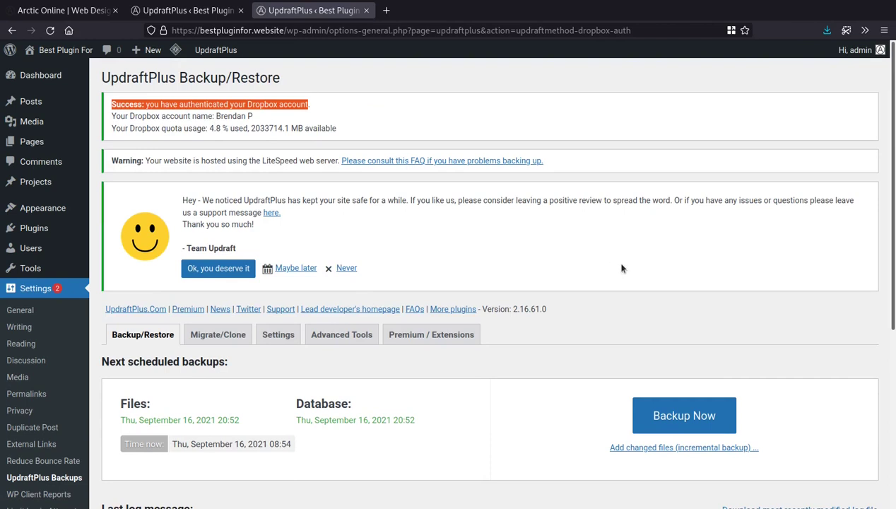
{"action": "left_click", "coordinate": [576, 256]}
{"action": "left_click", "coordinate": [294, 268]}
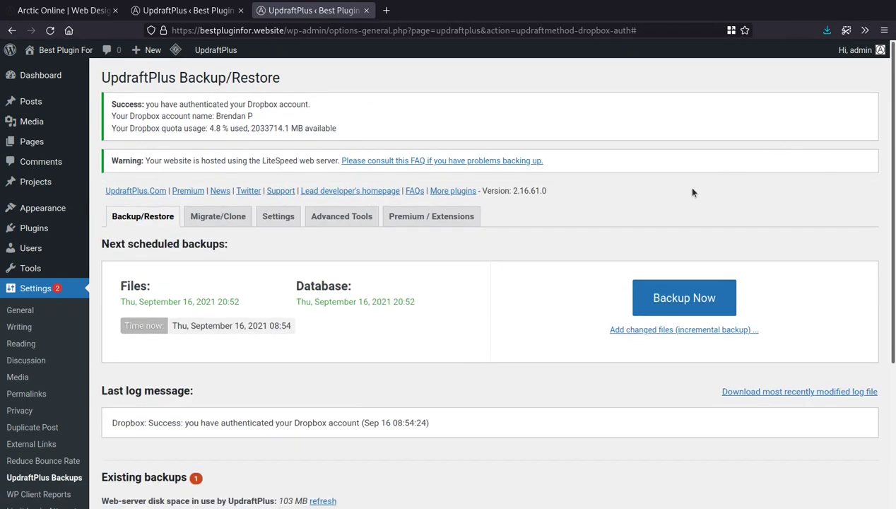
{"action": "left_click", "coordinate": [277, 216]}
{"action": "scroll", "coordinate": [756, 277], "scroll_direction": "down", "scroll_amount": 2}
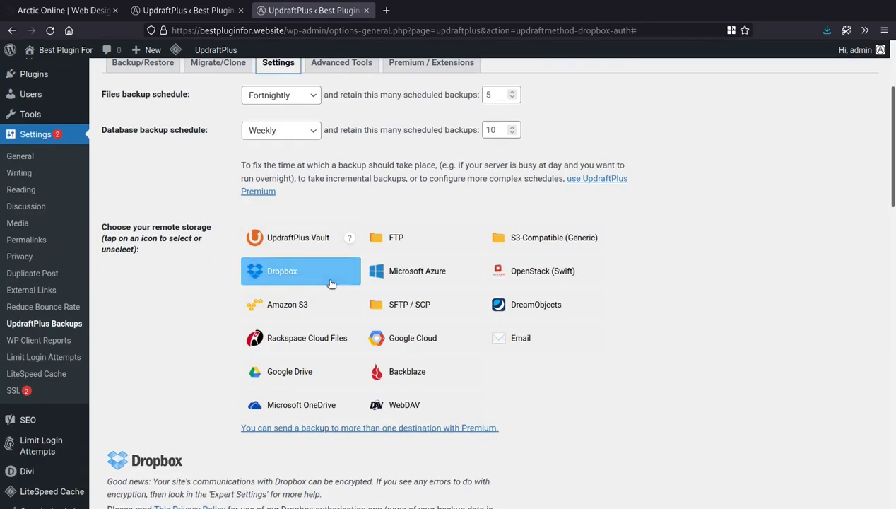
{"action": "scroll", "coordinate": [753, 311], "scroll_direction": "up", "scroll_amount": 1}
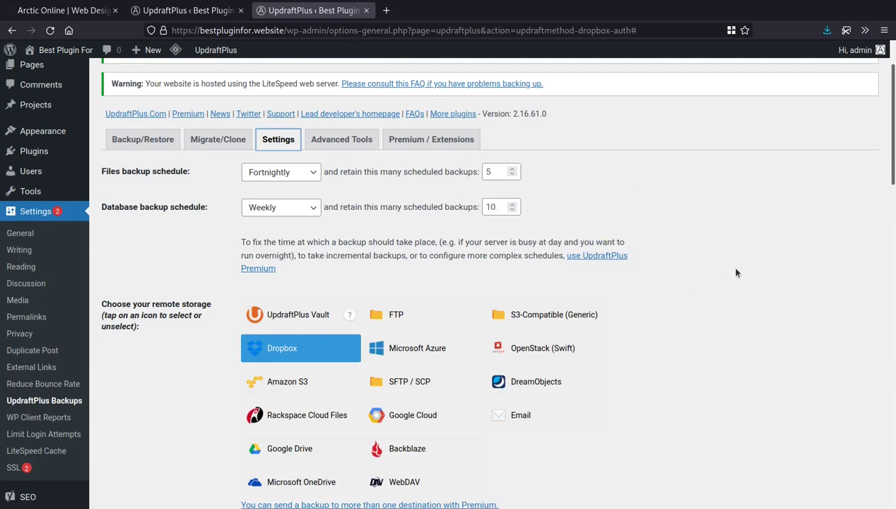
Go back to Backup/Restore and bring the Sep 16, 2021 8:47 backup into view under Existing backups
{"action": "left_click", "coordinate": [136, 141]}
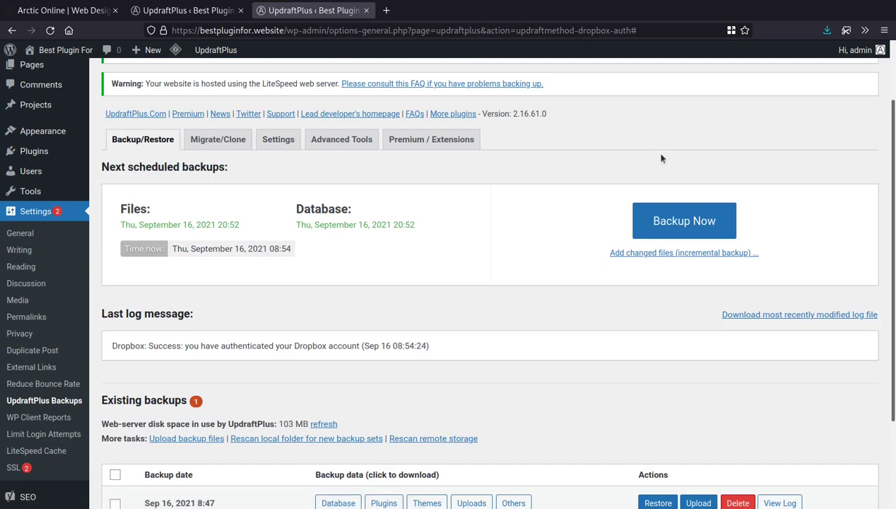
{"action": "scroll", "coordinate": [525, 208], "scroll_direction": "down", "scroll_amount": 2}
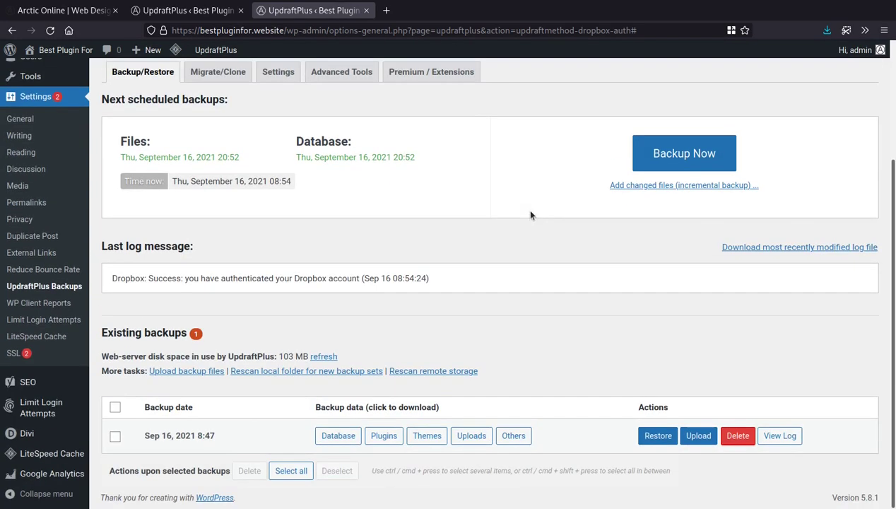
{"action": "scroll", "coordinate": [530, 215], "scroll_direction": "up", "scroll_amount": 4}
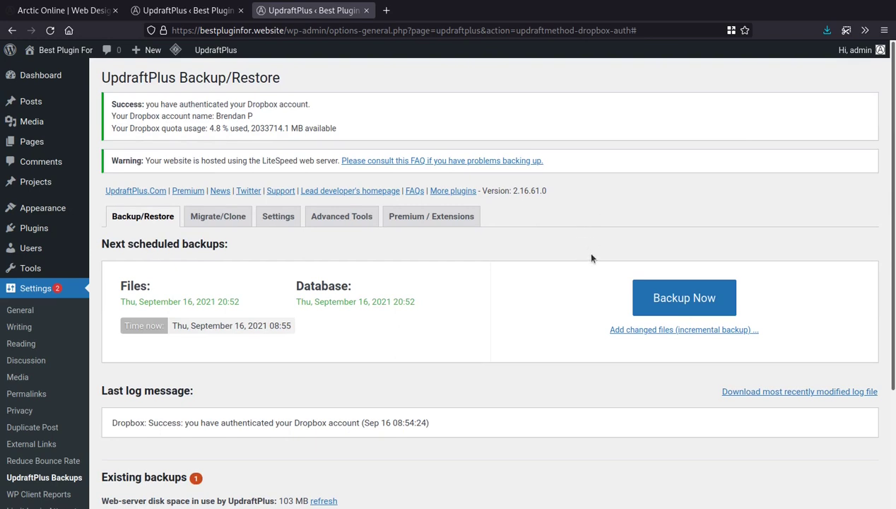
{"action": "scroll", "coordinate": [596, 275], "scroll_direction": "down", "scroll_amount": 2}
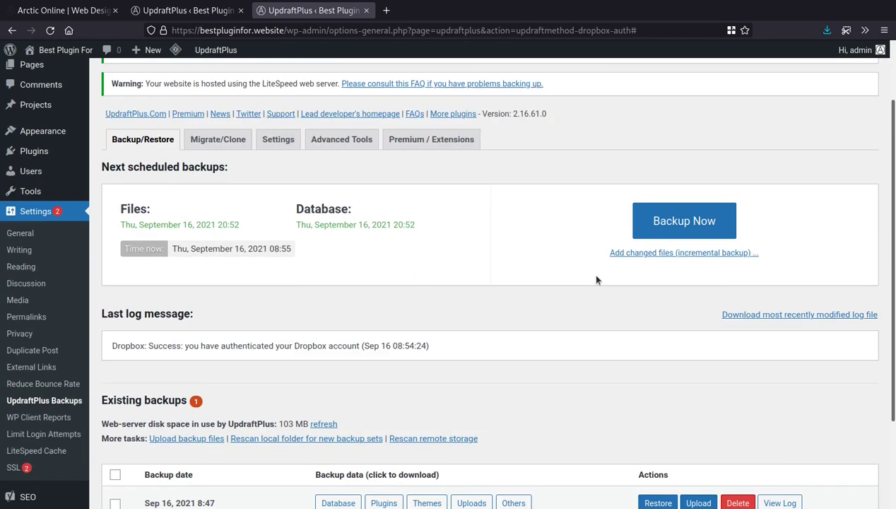
{"action": "scroll", "coordinate": [596, 276], "scroll_direction": "down", "scroll_amount": 2}
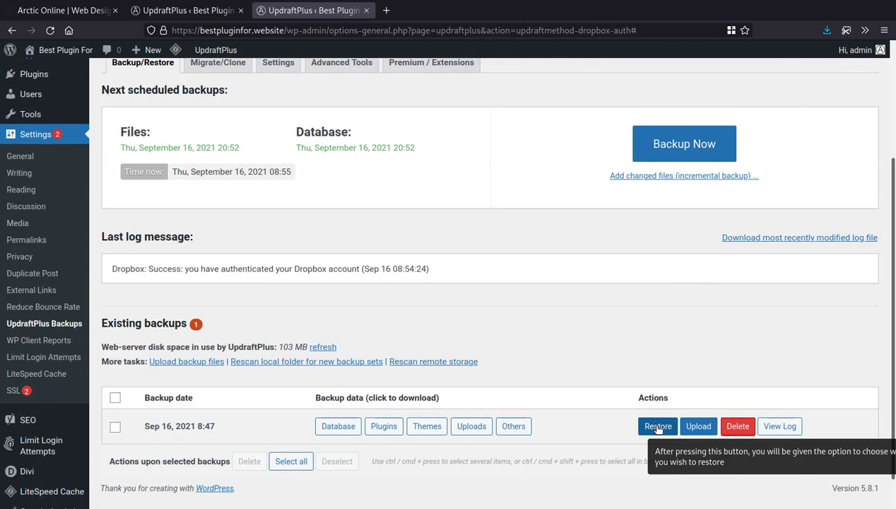
{"action": "left_click", "coordinate": [658, 427]}
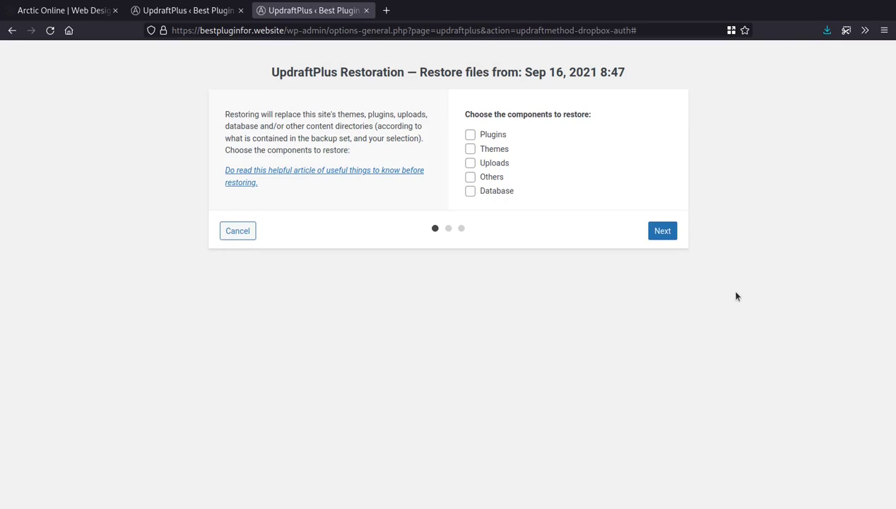
{"action": "left_click", "coordinate": [243, 233]}
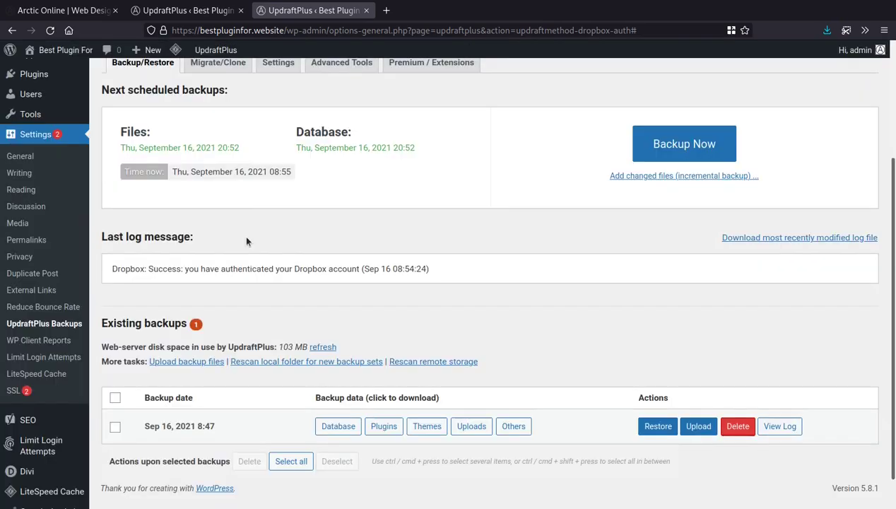
{"action": "left_click_drag", "start_coordinate": [146, 426], "coordinate": [213, 426]}
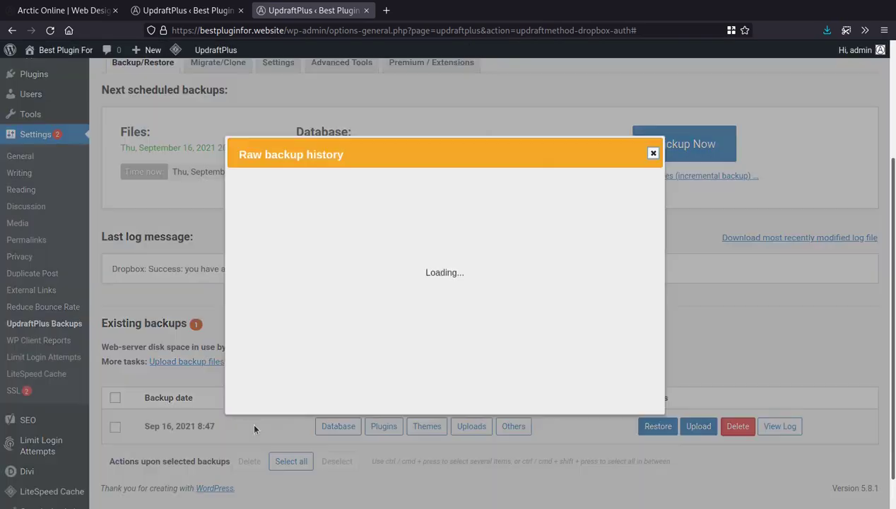
{"action": "left_click", "coordinate": [653, 154]}
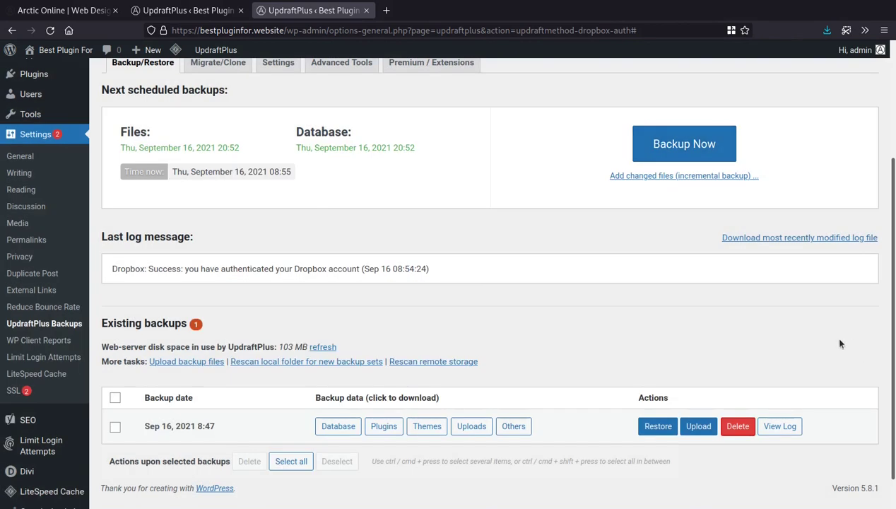